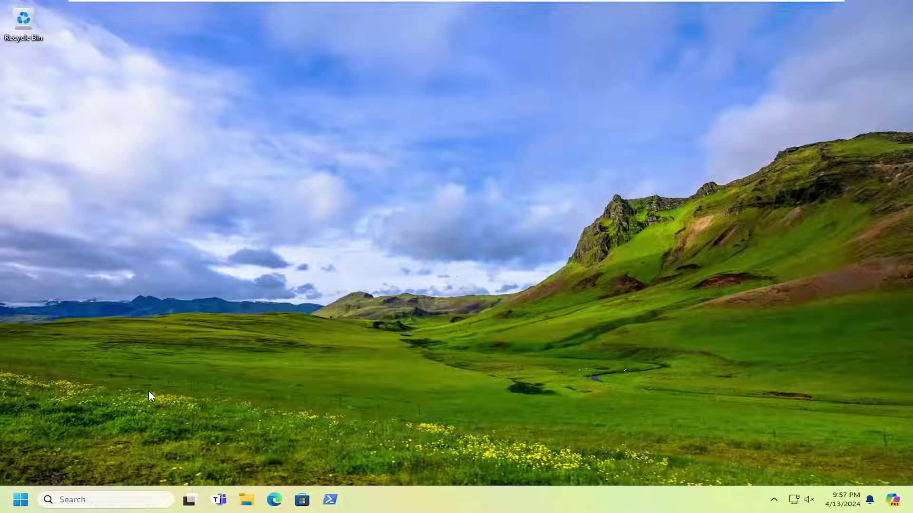
Step: Search the Start menu for File Explorer by typing 'file e'
left_click(19, 501)
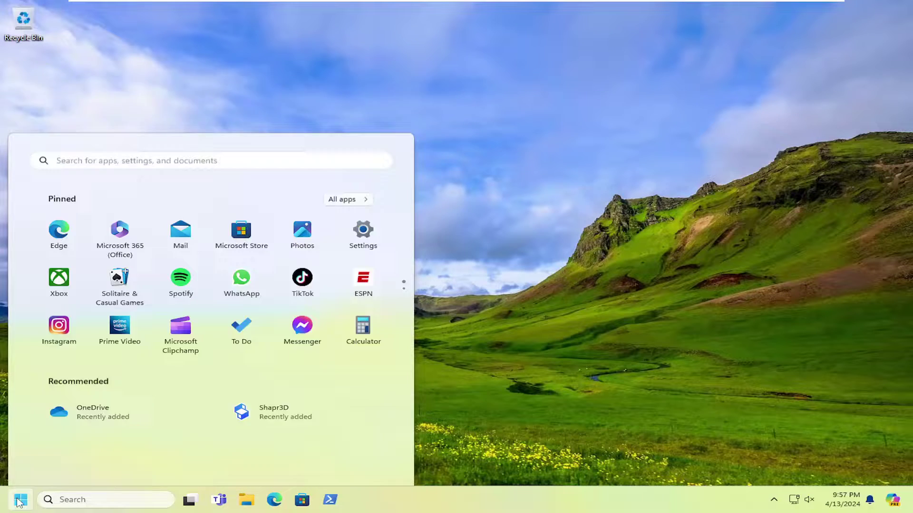
type("file ex")
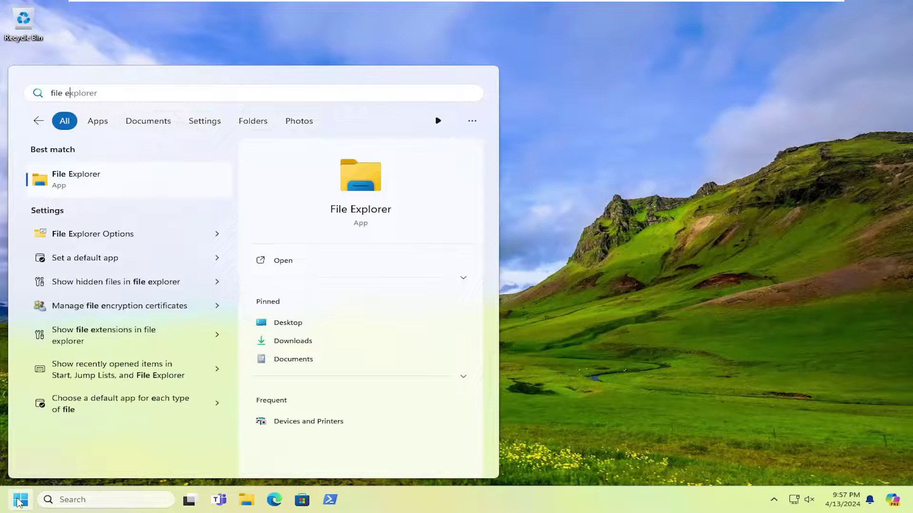
Step: Launch File Explorer and browse This PC > Local Disk (C:) > Windows
left_click(72, 184)
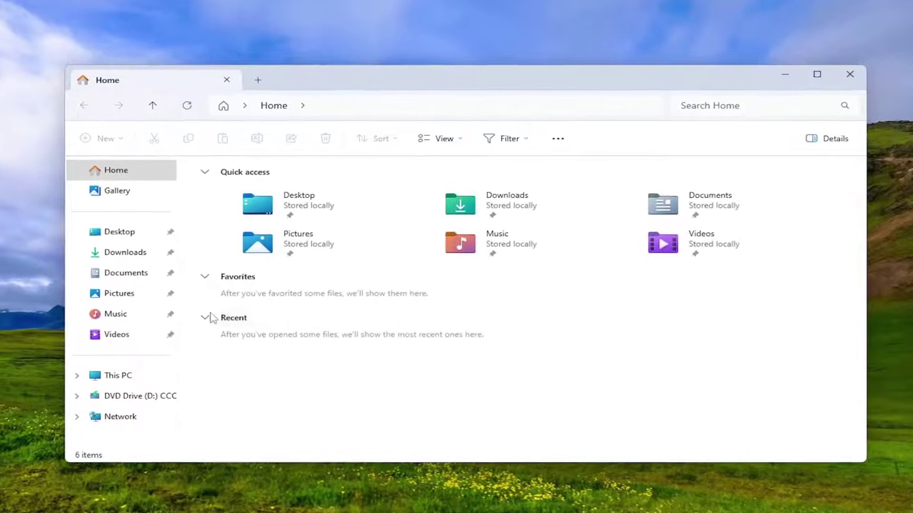
left_click(118, 377)
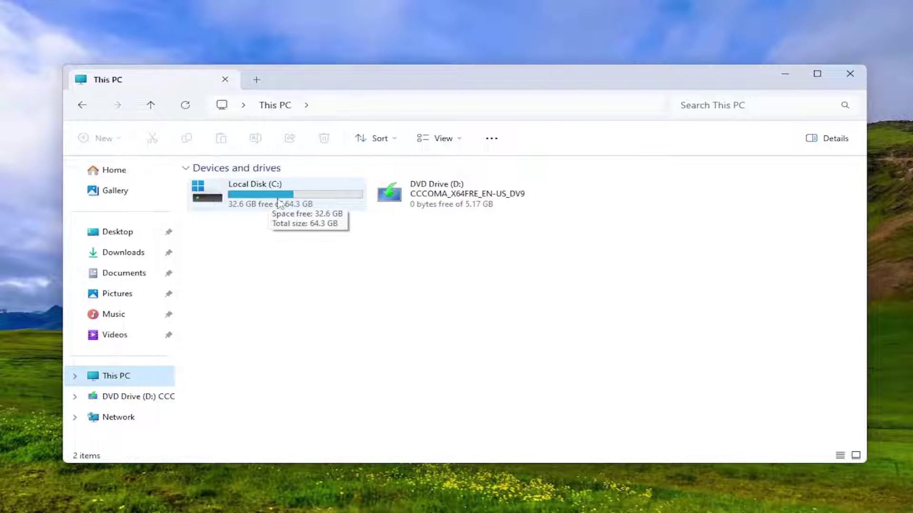
double_click(262, 204)
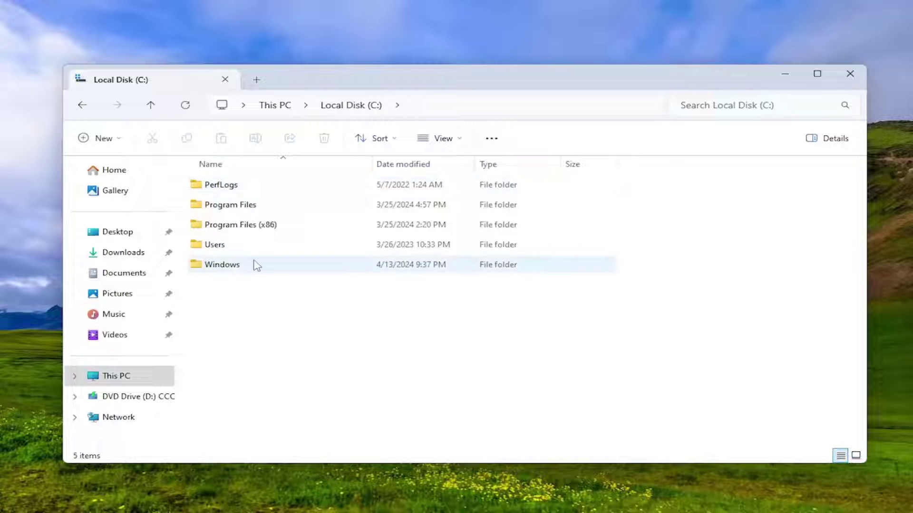
double_click(233, 270)
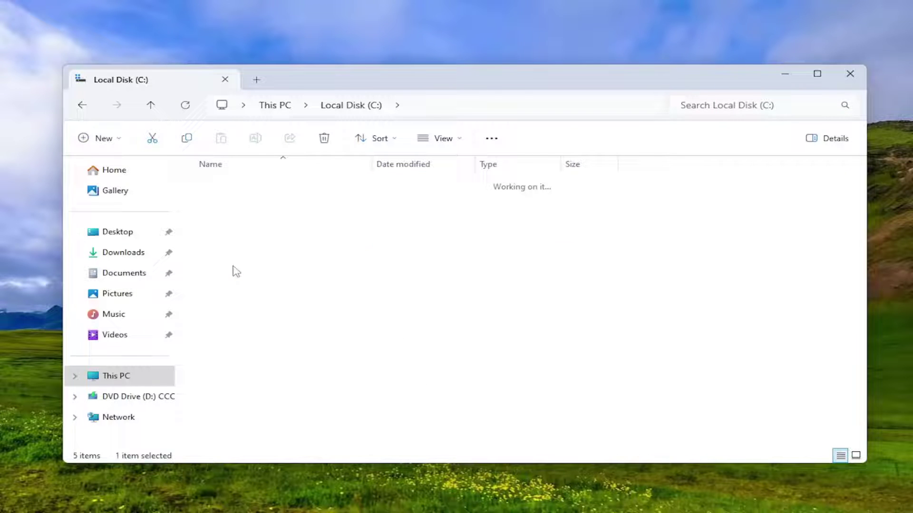
left_click(272, 344)
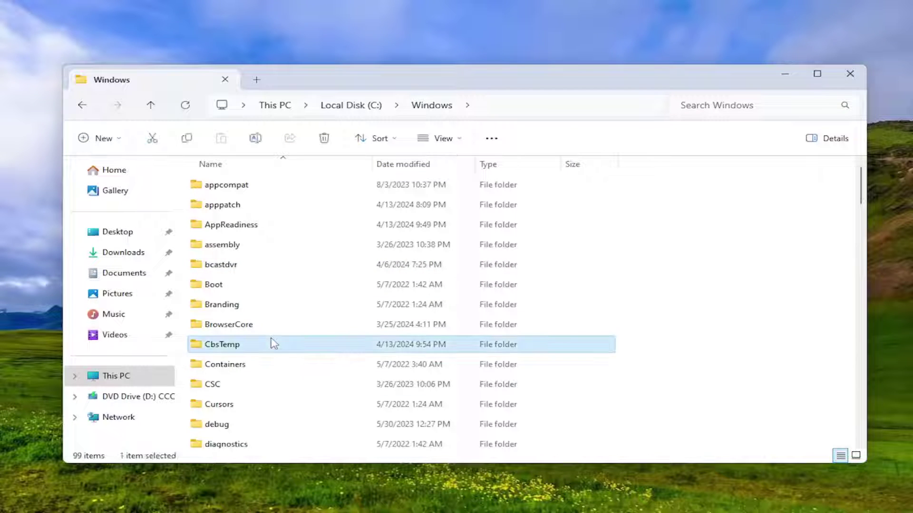
Step: Jump to and open System32, then the spp folder, by typing their names
type("sy")
double_click(233, 205)
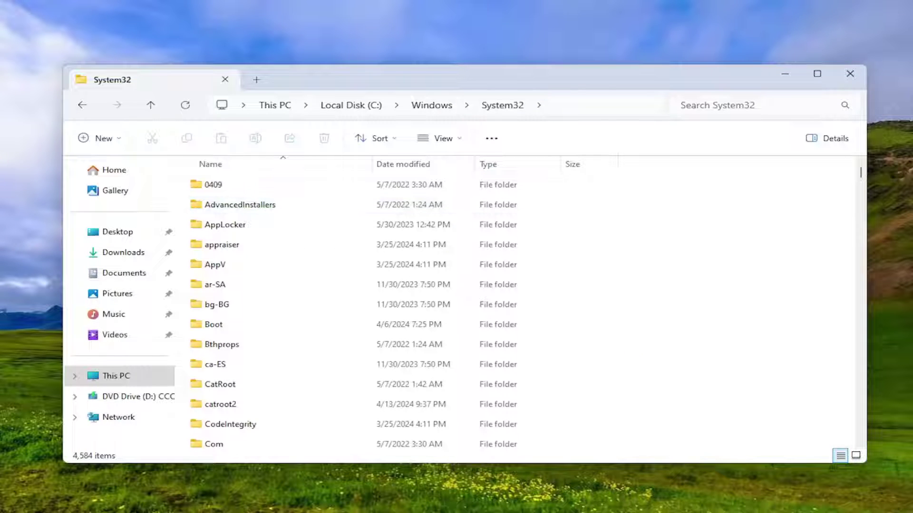
left_click(336, 285)
type("spp")
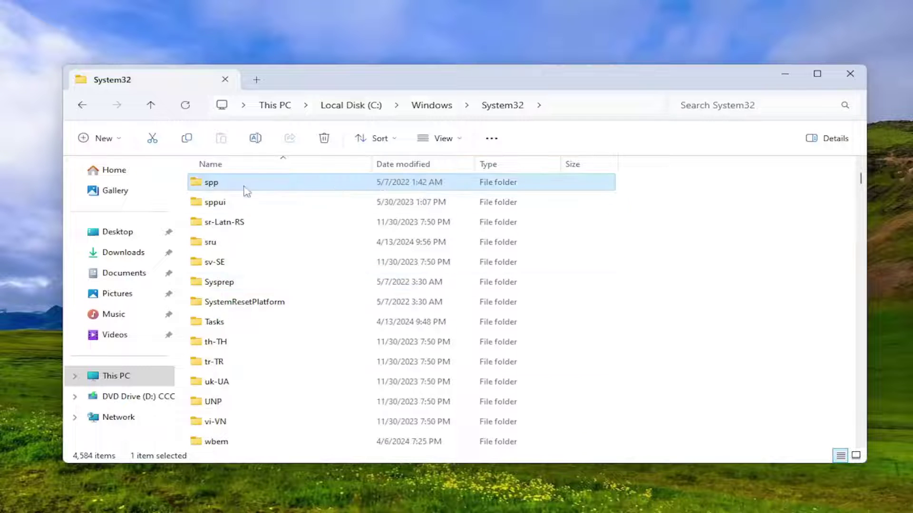
scroll(297, 287, "up", 3)
scroll(266, 271, "down", 1)
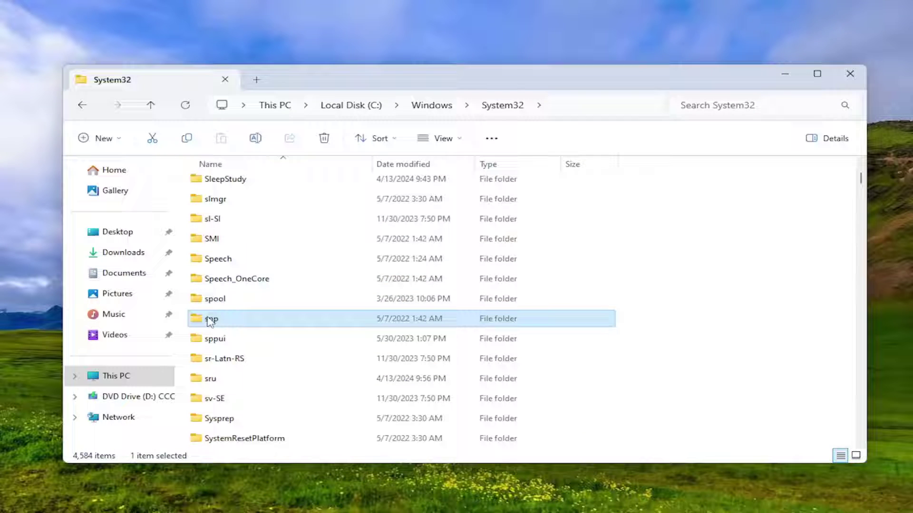
double_click(220, 321)
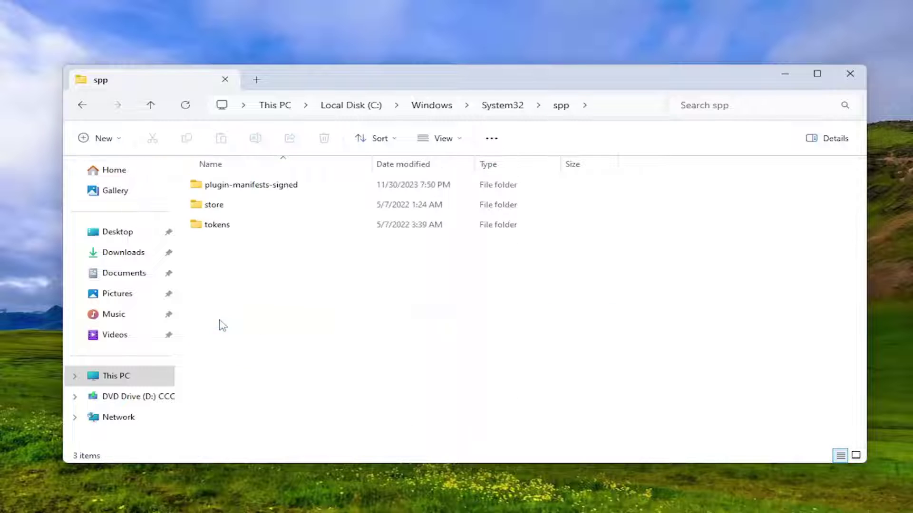
Step: Open the store folder and select the 2.0 folder
double_click(220, 213)
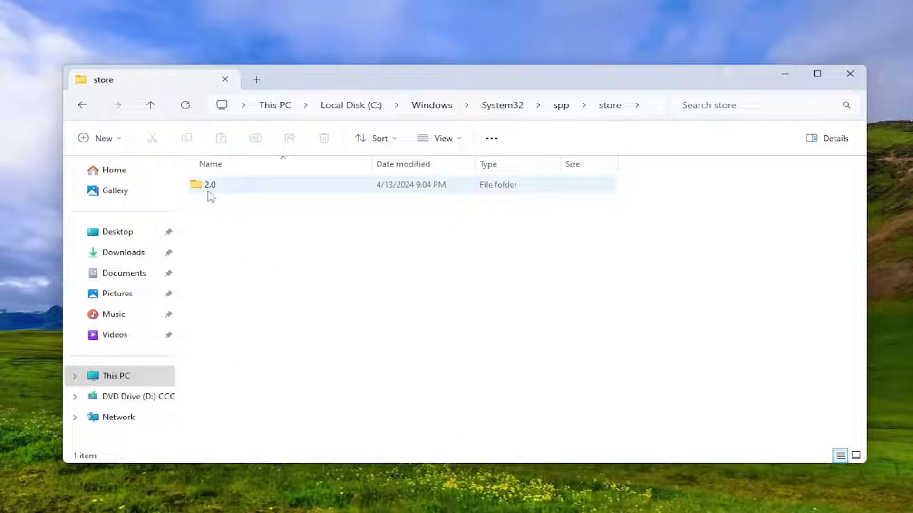
mouse_move(218, 191)
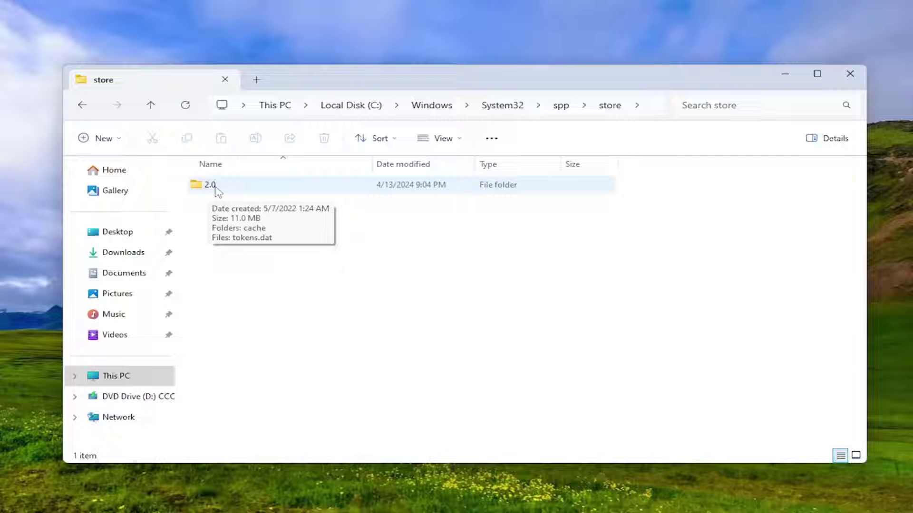
left_click(217, 191)
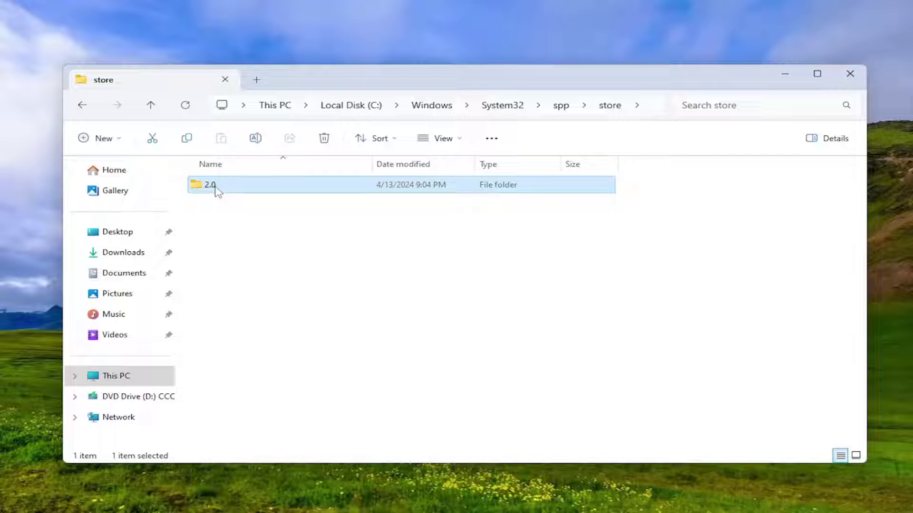
Step: Open 2.0 and start renaming tokens.dat, selecting its 'dat' extension for replacement
double_click(217, 190)
mouse_move(212, 209)
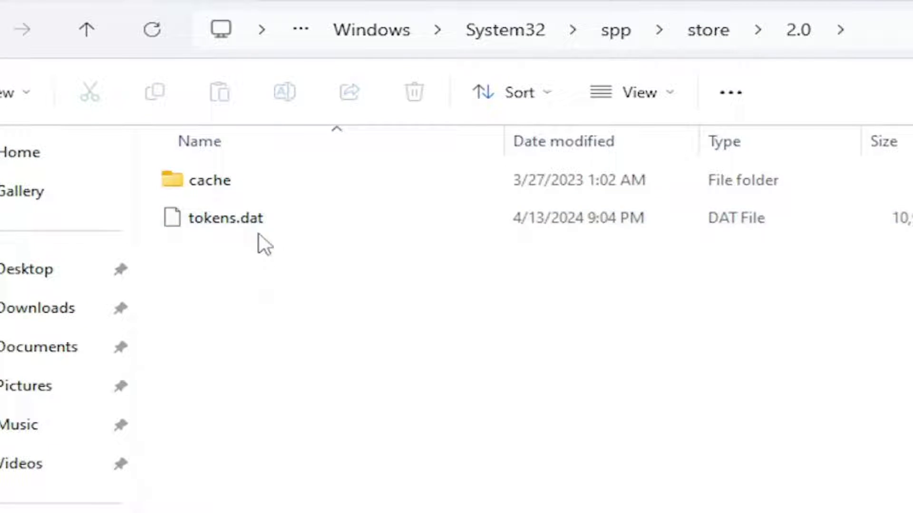
right_click(239, 223)
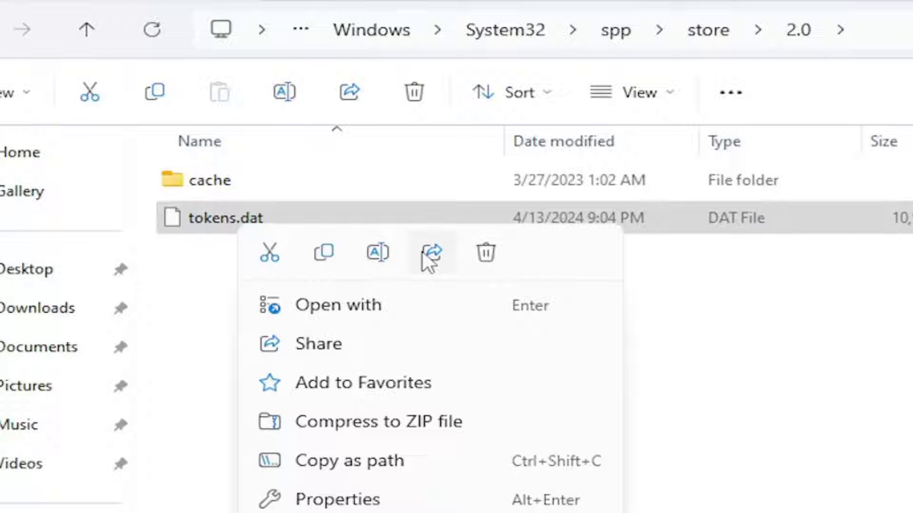
left_click(378, 255)
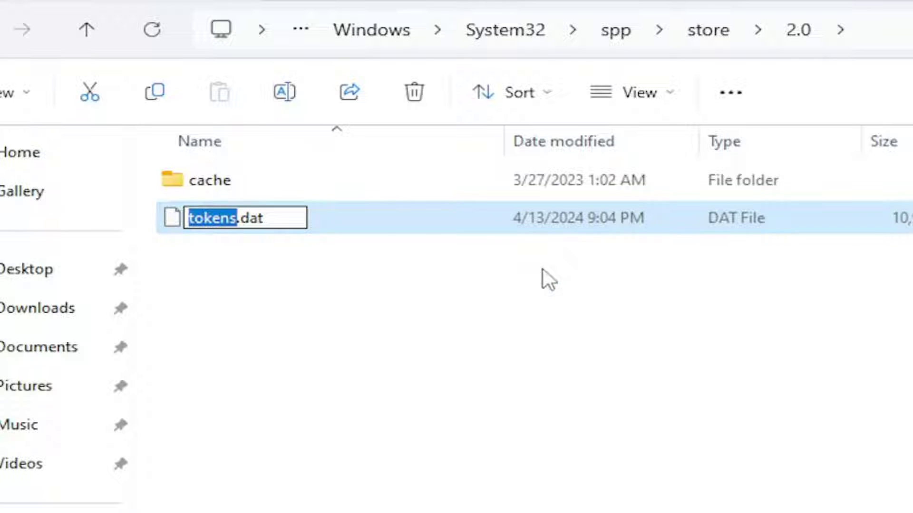
key("Right")
key("Right")
key("shift+Right")
key("shift+Right")
key("shift+Right")
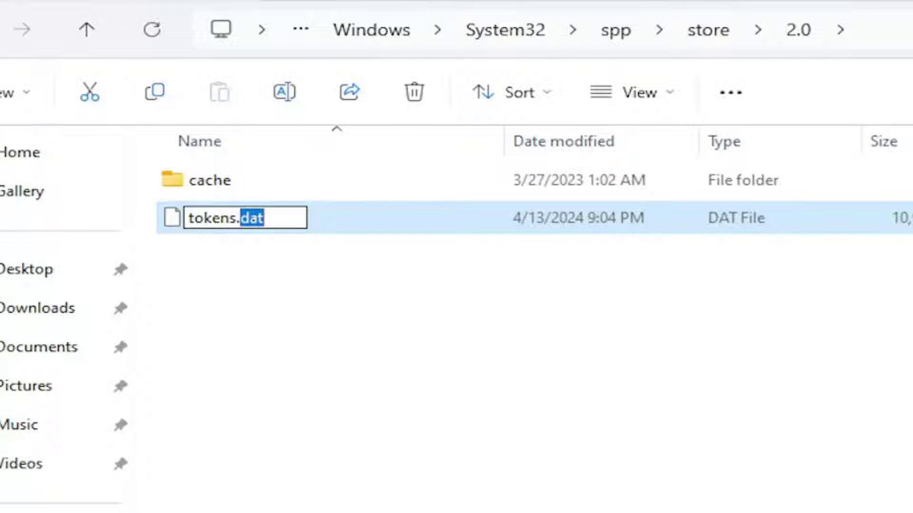
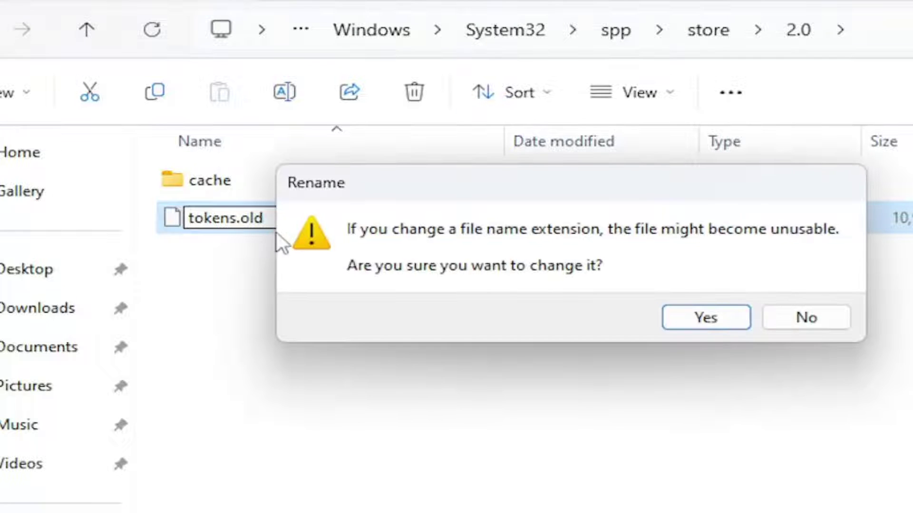
Step: Confirm the extension-change warning and the administrator prompt to rename tokens.dat to tokens.old
left_click(705, 317)
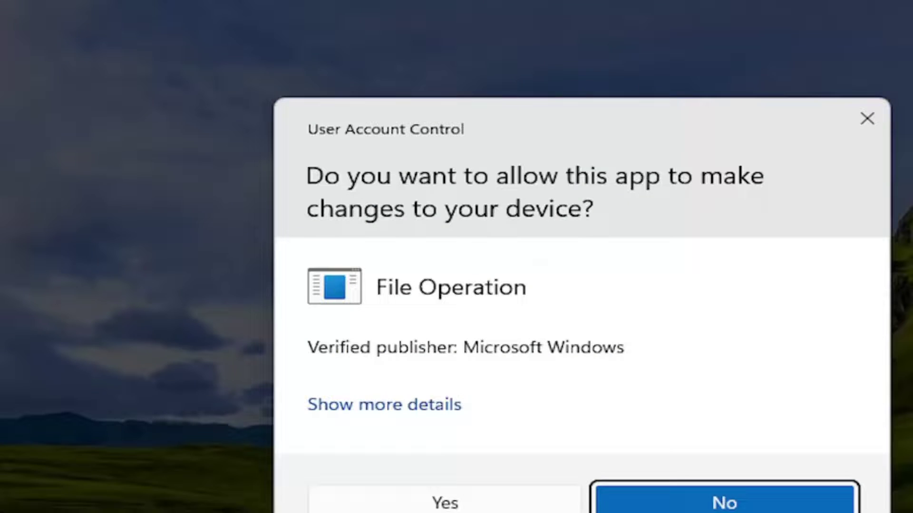
left_click(435, 505)
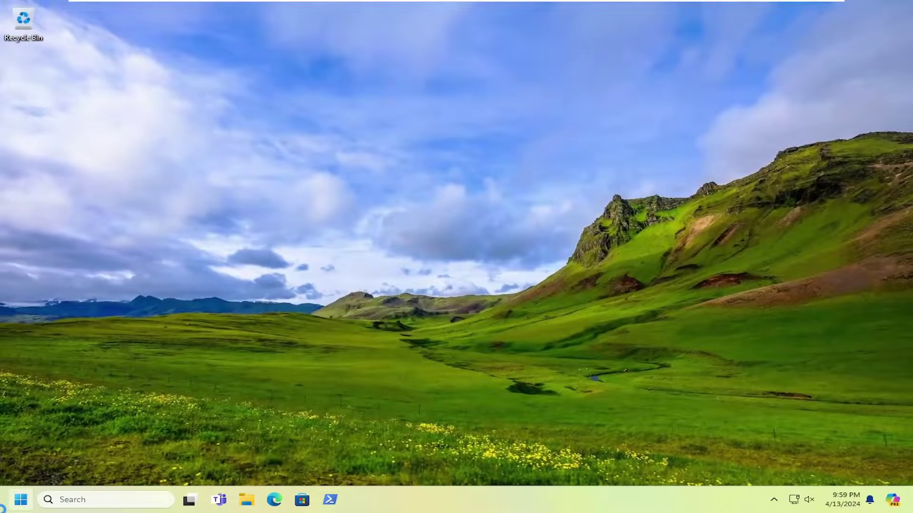
Step: Open Command Prompt as administrator and run 'net start sppsvc', which reports it's already started
left_click(3, 509)
type("cmd")
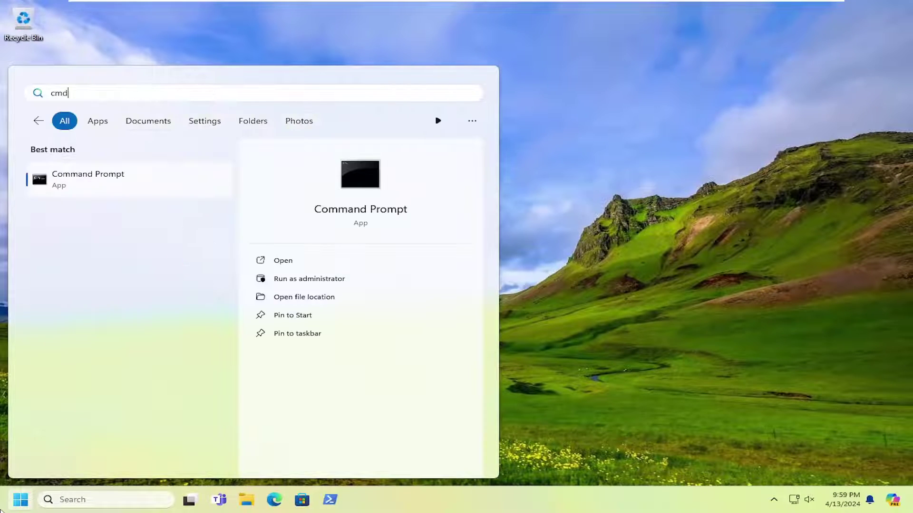
right_click(93, 179)
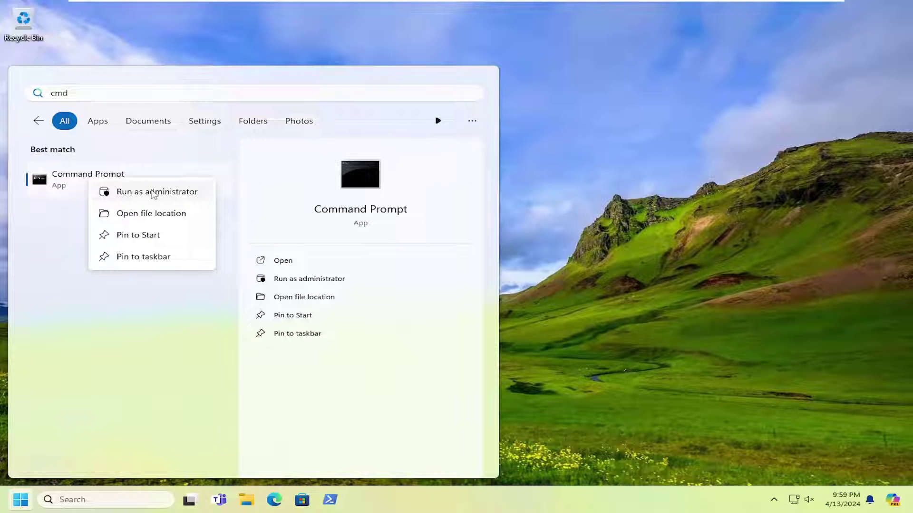
left_click(153, 193)
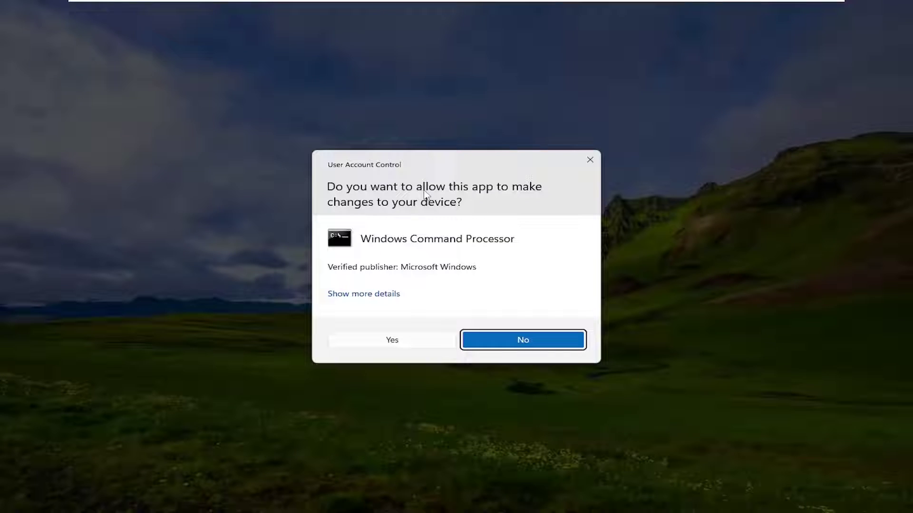
left_click(401, 342)
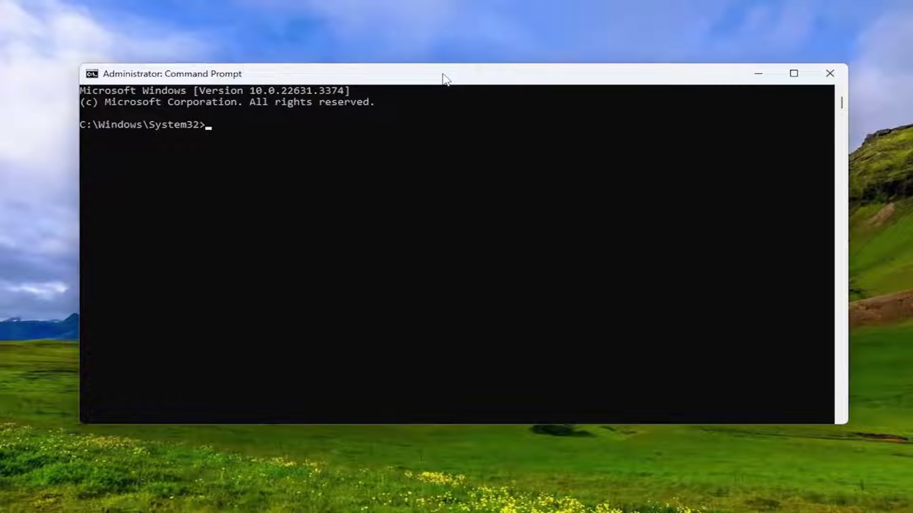
type("net start s")
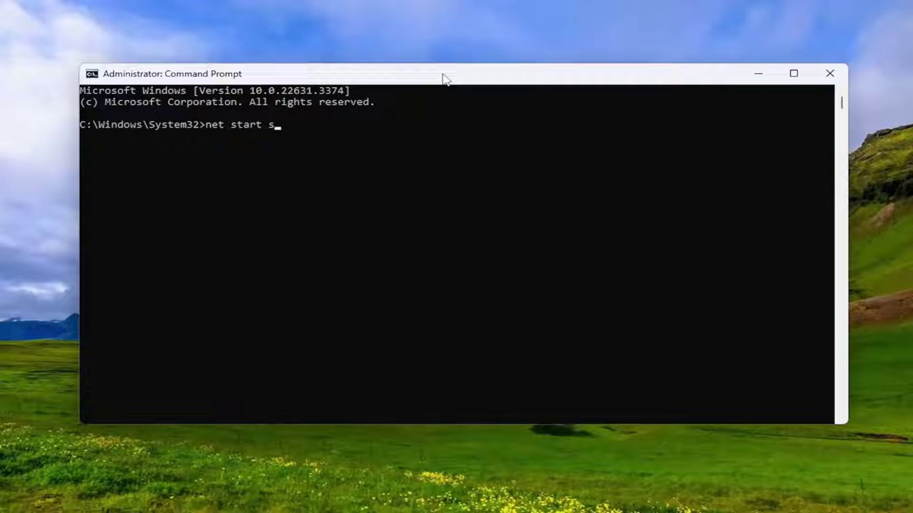
type("ppsvc")
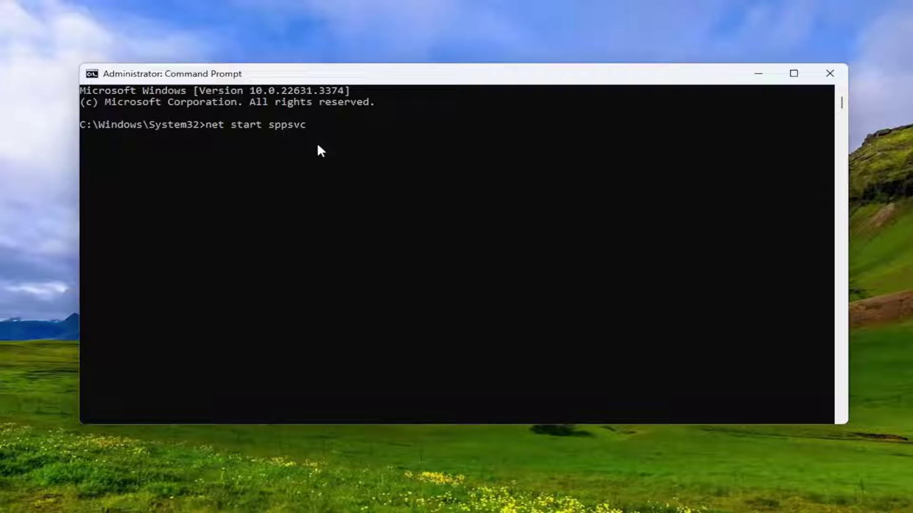
key("Return")
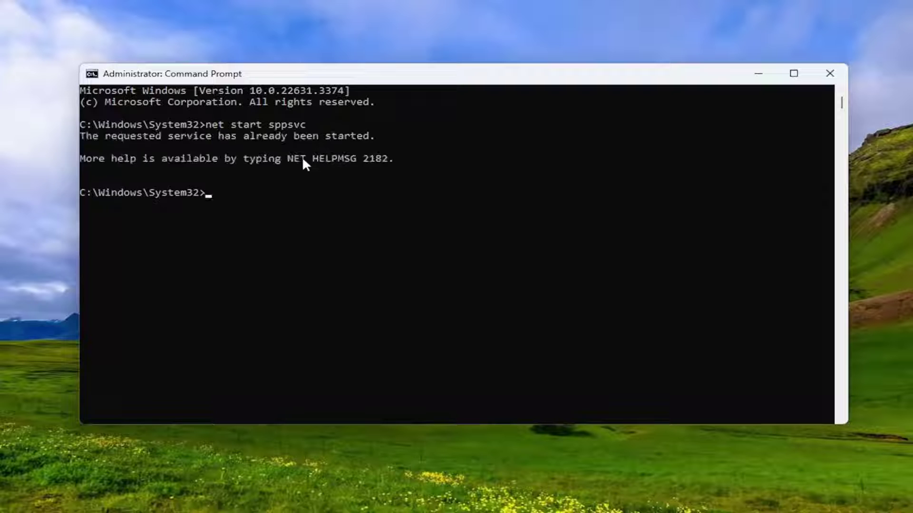
Step: Run 'cscript.exe slmgr.vbs /rilc' in Command Prompt, then minimize the window
left_click(220, 193)
type("cscript.ex")
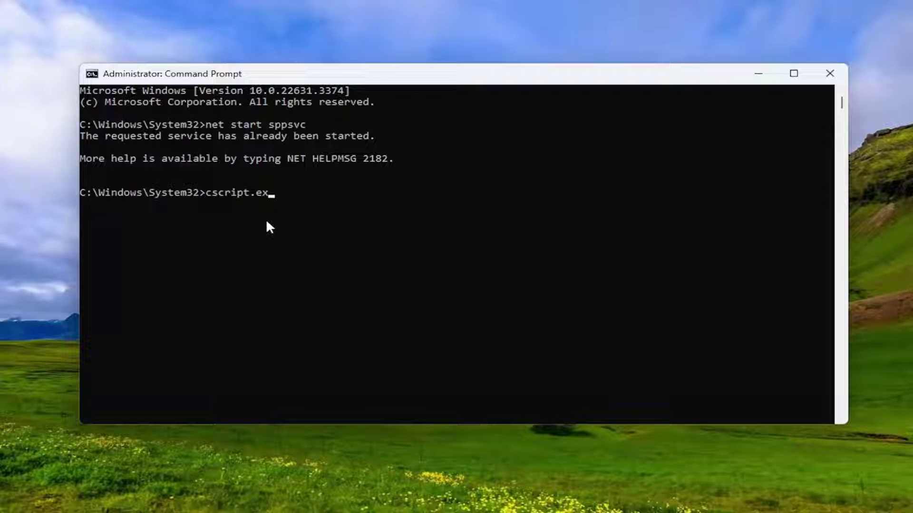
type("e slmgr")
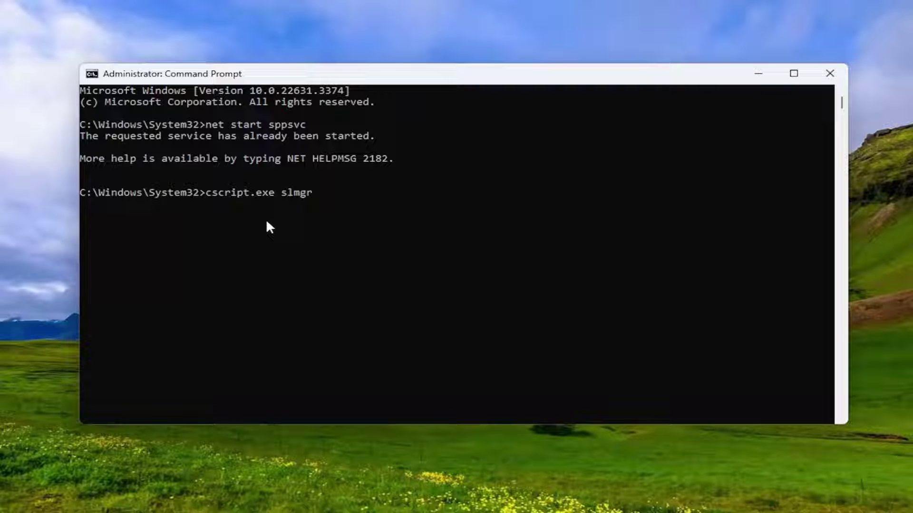
type(".vbs /ril")
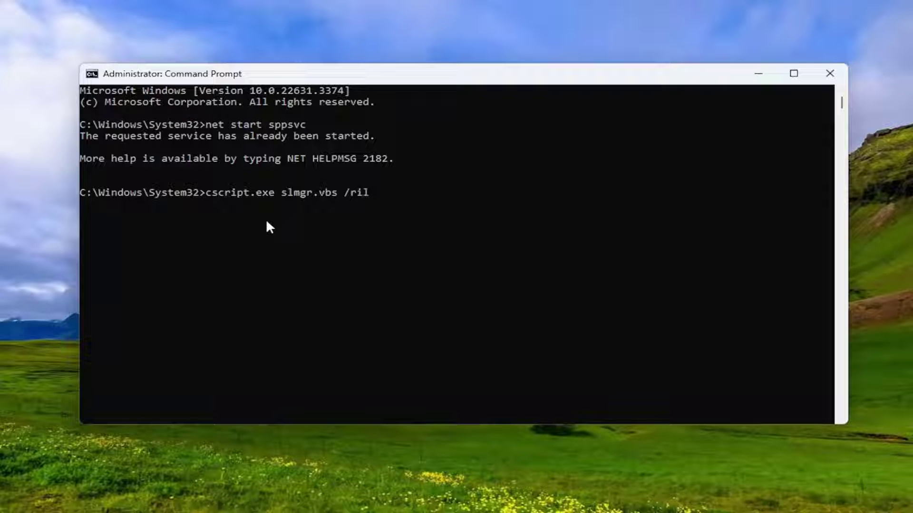
type("c")
key("Return")
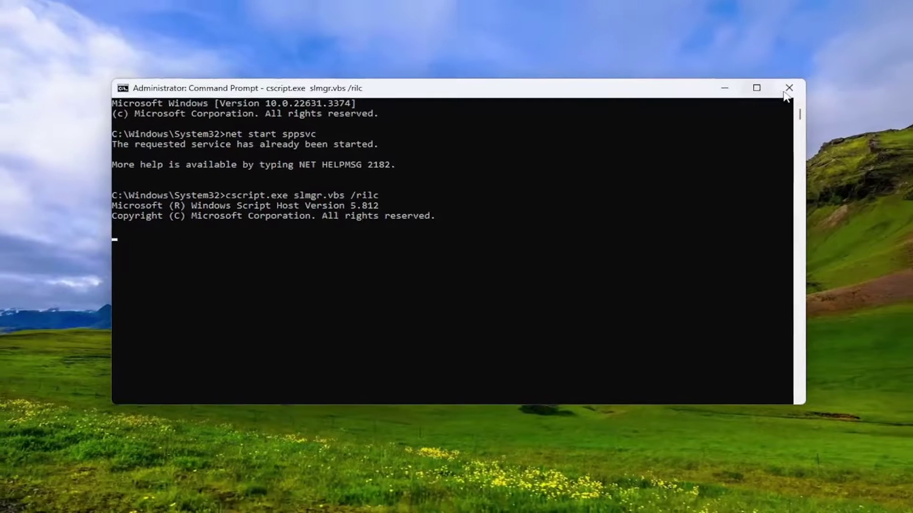
left_click(771, 74)
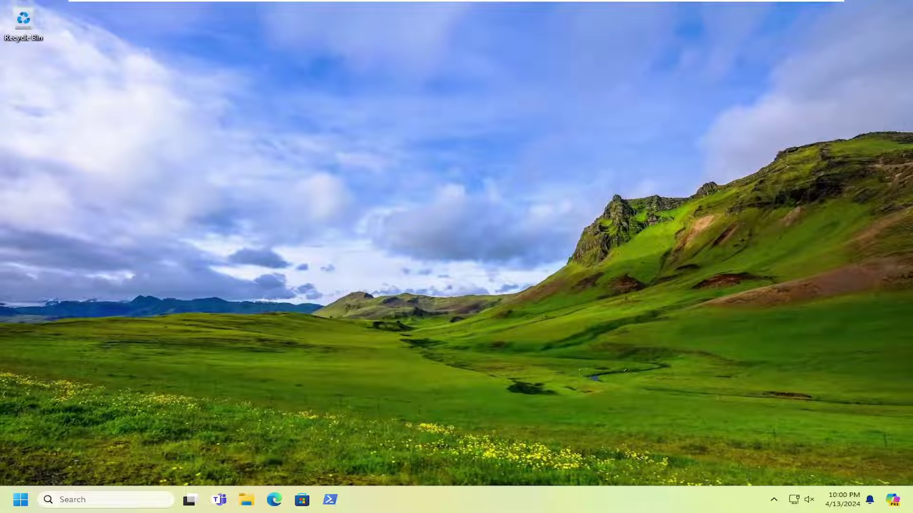
Step: Bring up the Win+X quick system-tools menu from the Start button
right_click(15, 483)
Step: Launch the Settings app by searching 'settings' from Start
left_click(11, 509)
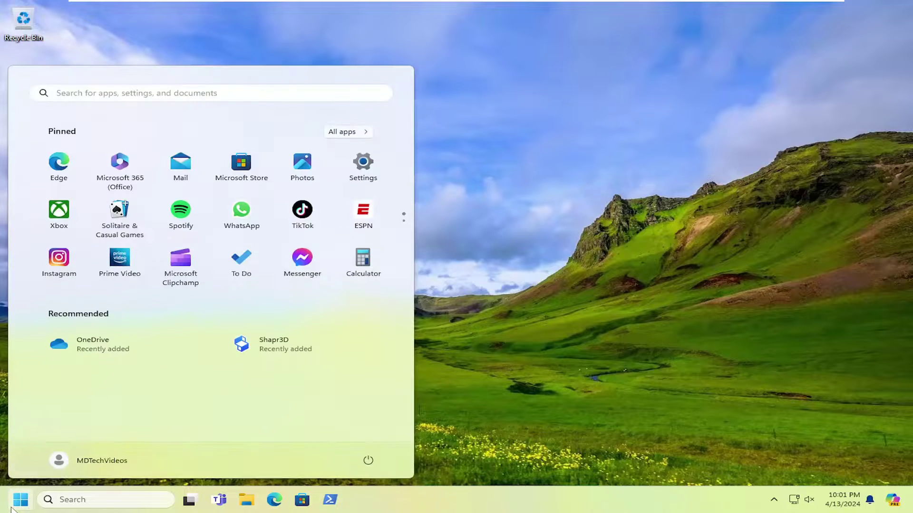
type("settings")
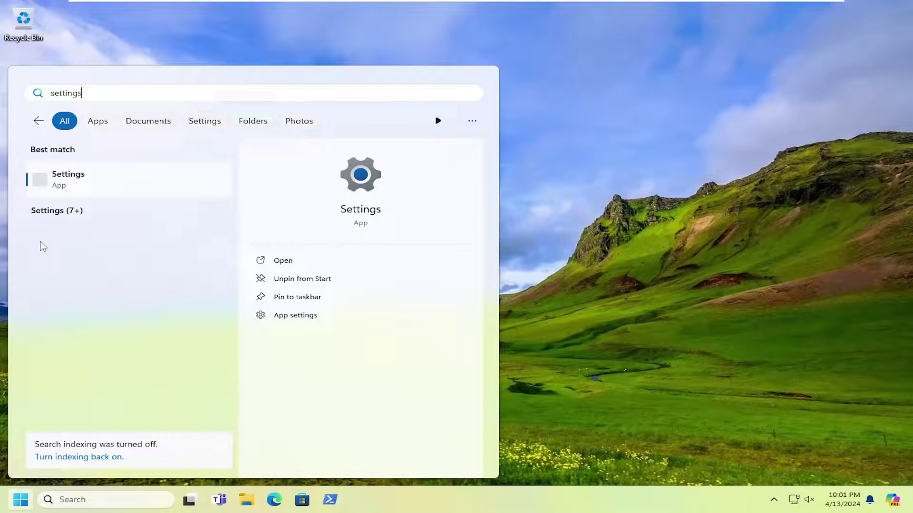
left_click(76, 180)
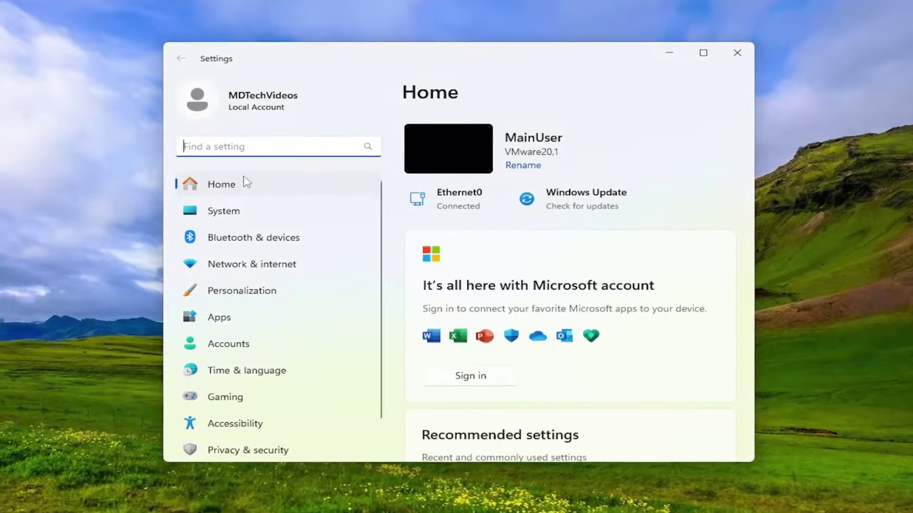
Step: Check System > Activation, expanding and collapsing the state showing Windows 11 Pro Active with a digital license
left_click(226, 215)
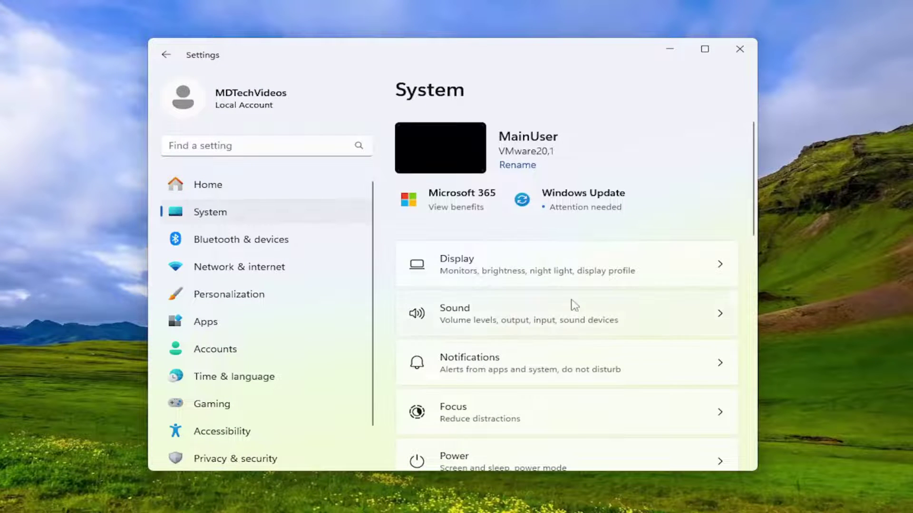
scroll(565, 323, "down", 5)
scroll(551, 328, "down", 3)
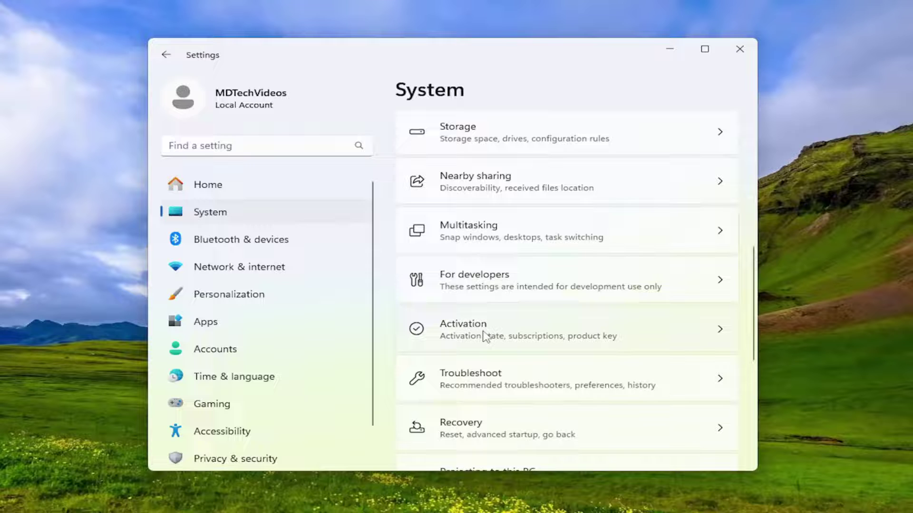
left_click(474, 337)
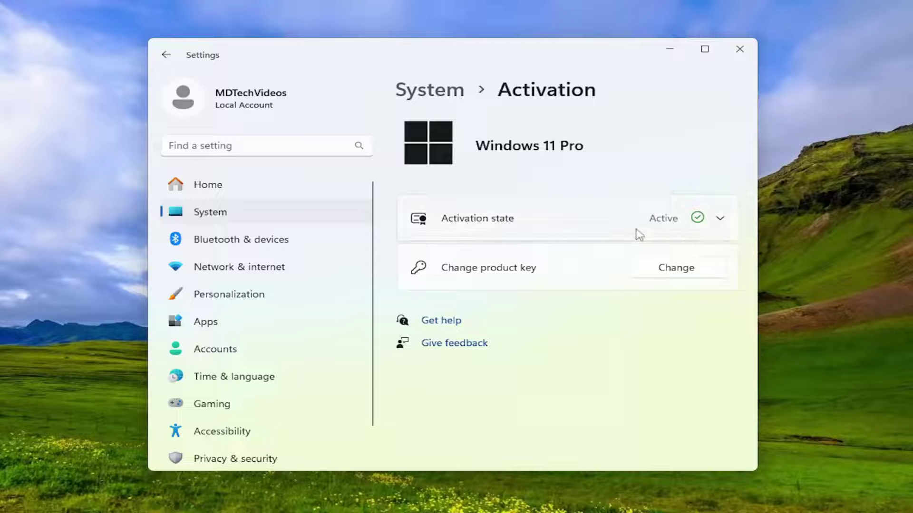
left_click(719, 230)
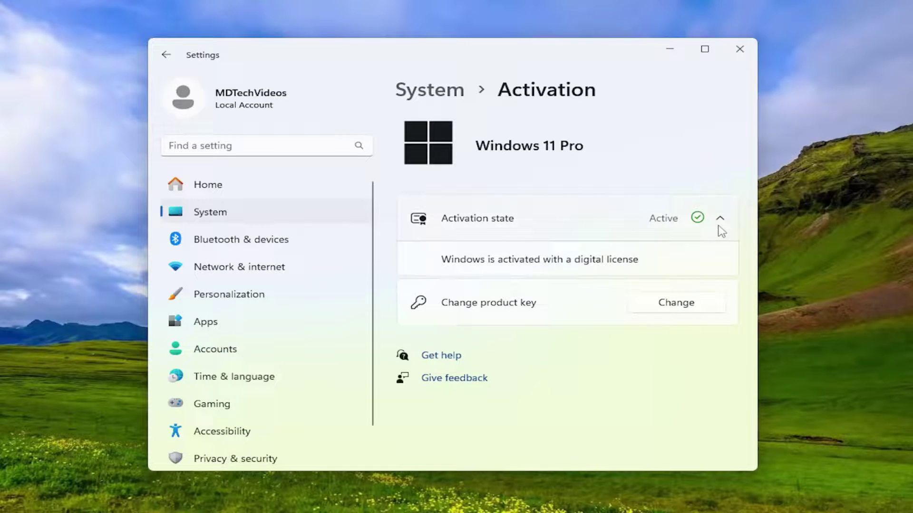
left_click(720, 229)
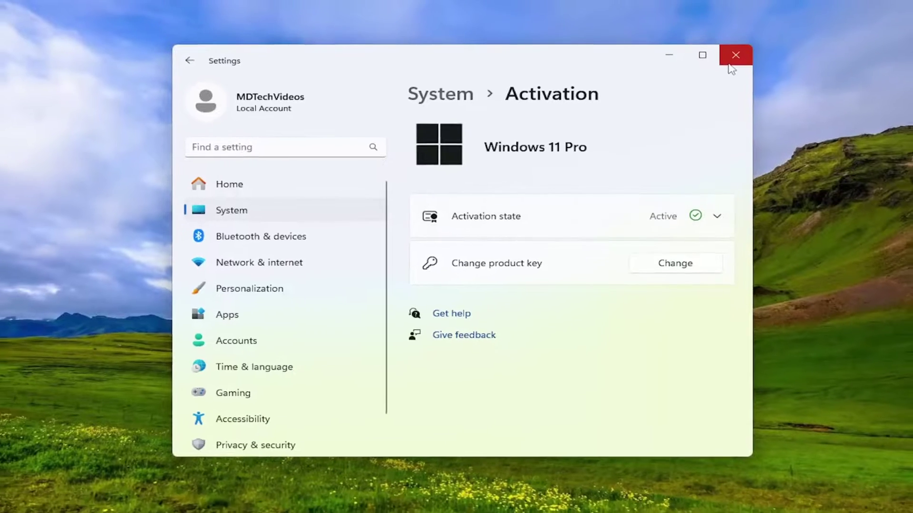
Step: Close Settings and launch the Services app by searching 'services'
left_click(730, 64)
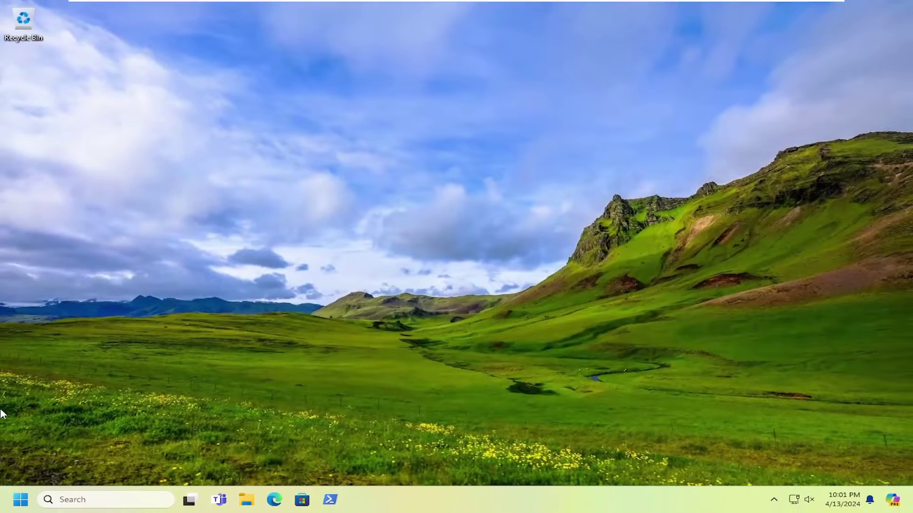
key("super")
key("super")
key("super")
type("services")
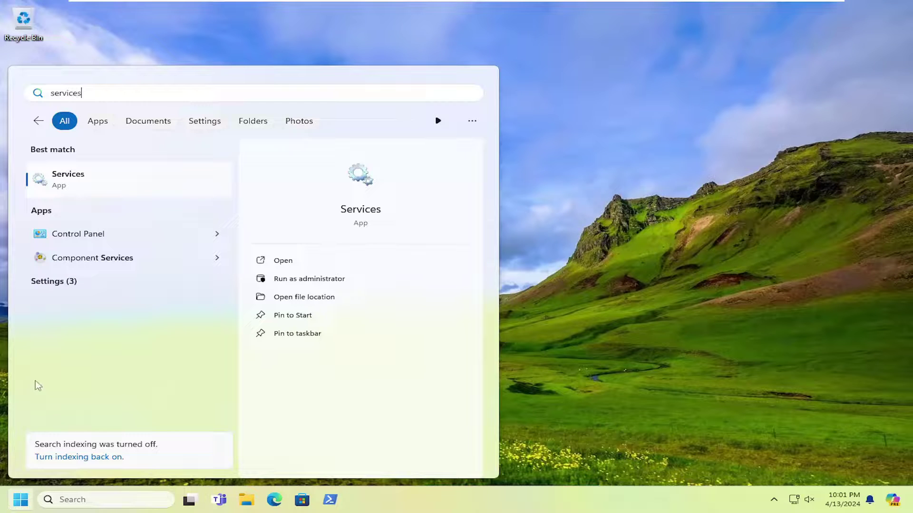
left_click(77, 179)
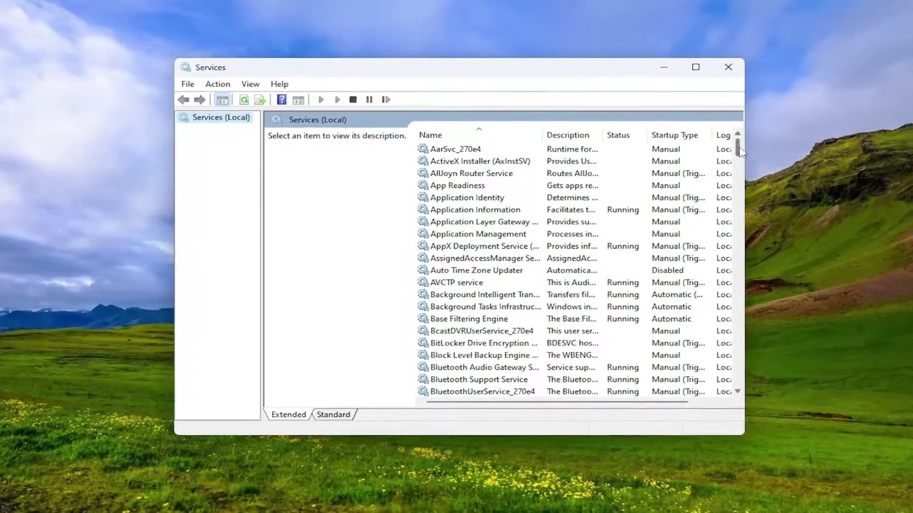
Step: Scroll to Software Protection and open its Properties, showing status Stopped
left_click_drag(685, 157, 679, 276)
left_click_drag(745, 283, 745, 297)
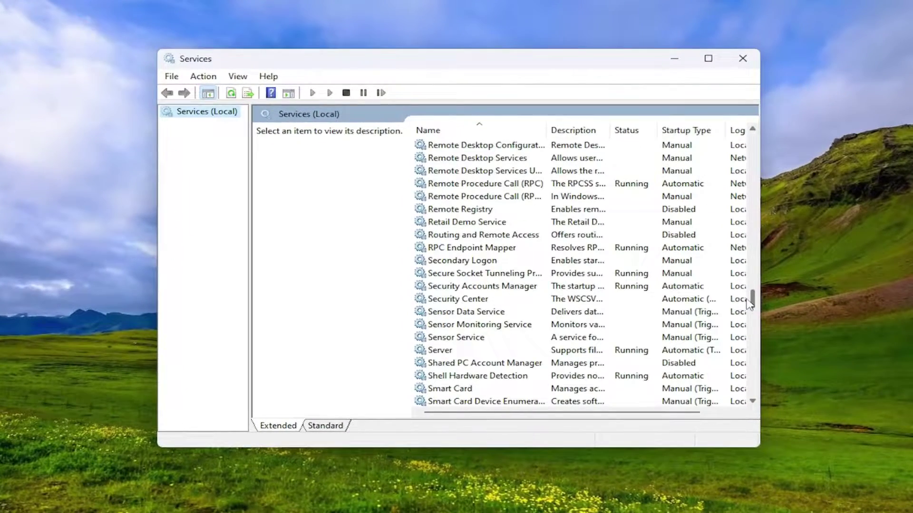
scroll(474, 319, "down", 3)
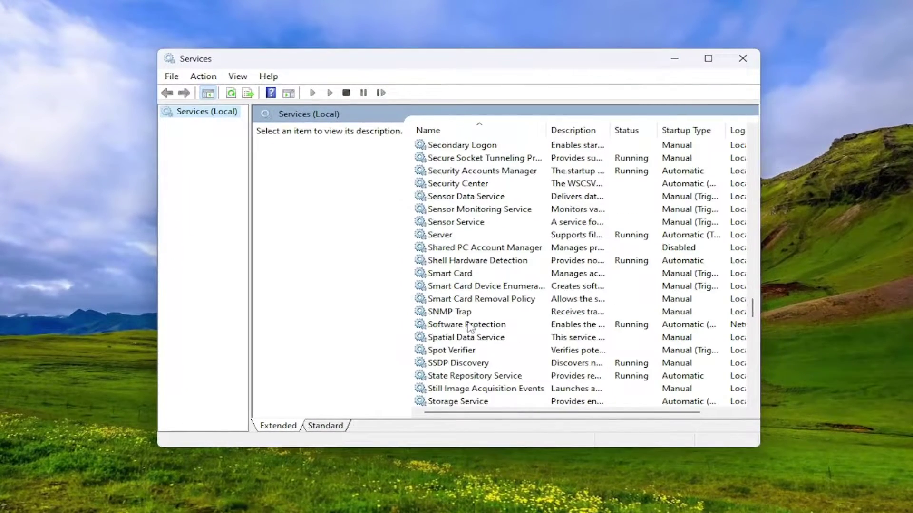
scroll(463, 328, "down", 2)
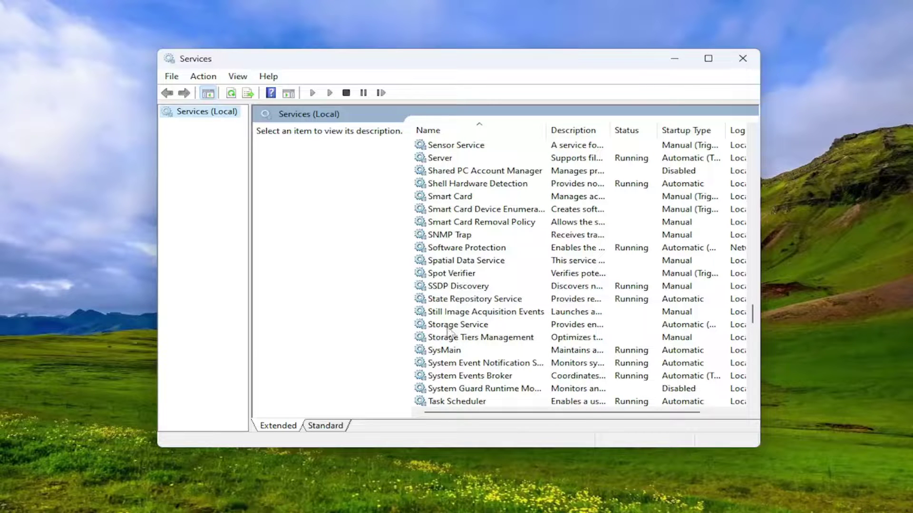
double_click(461, 249)
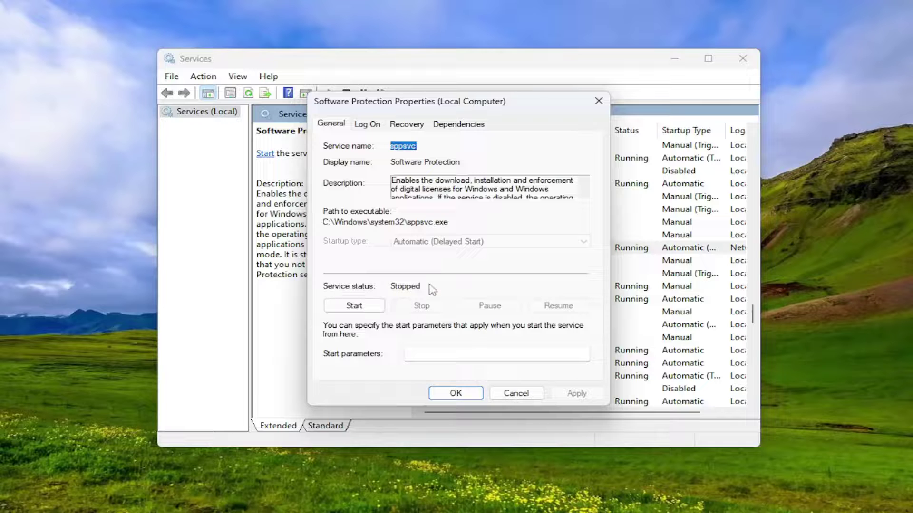
Step: Start, stop, then start Software Protection again so it runs, and close its Properties and Services
left_click(378, 302)
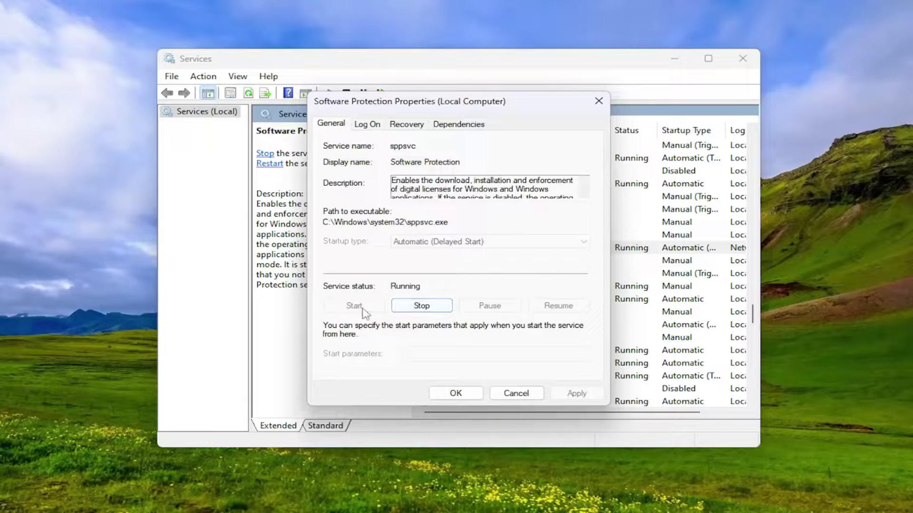
left_click(417, 306)
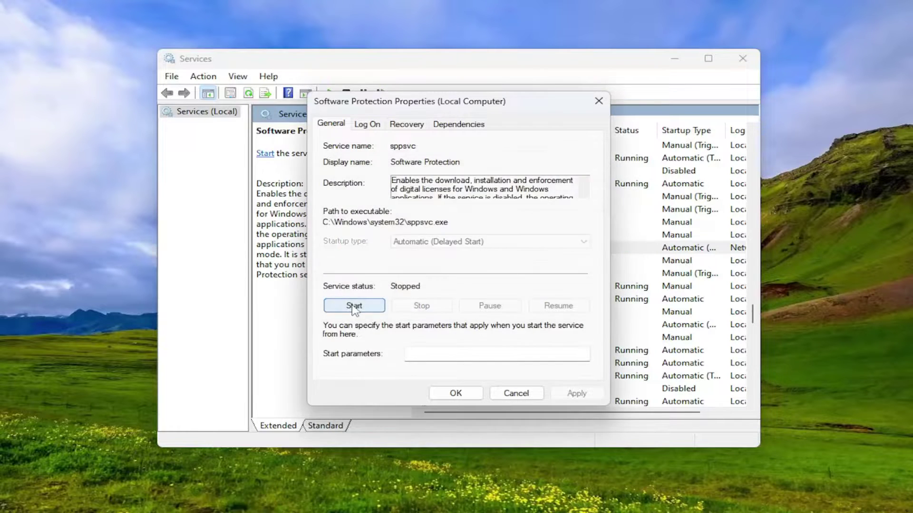
left_click(354, 307)
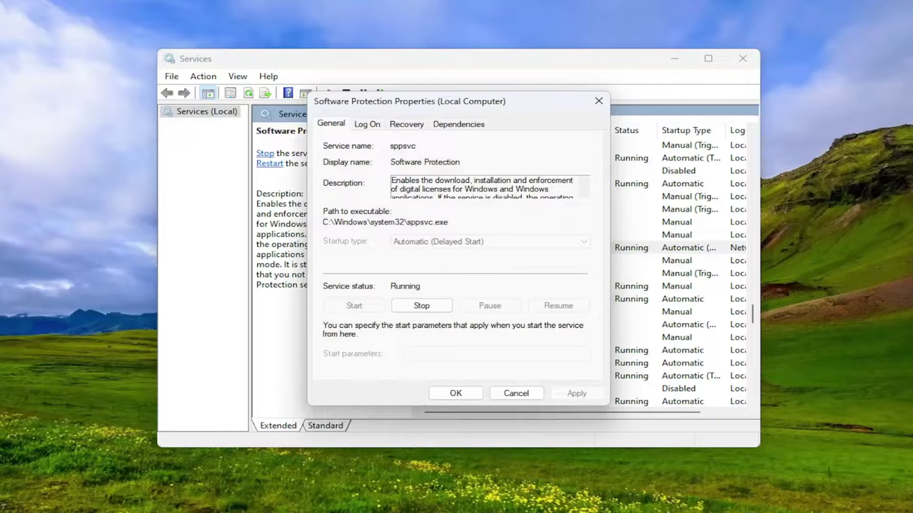
left_click(598, 100)
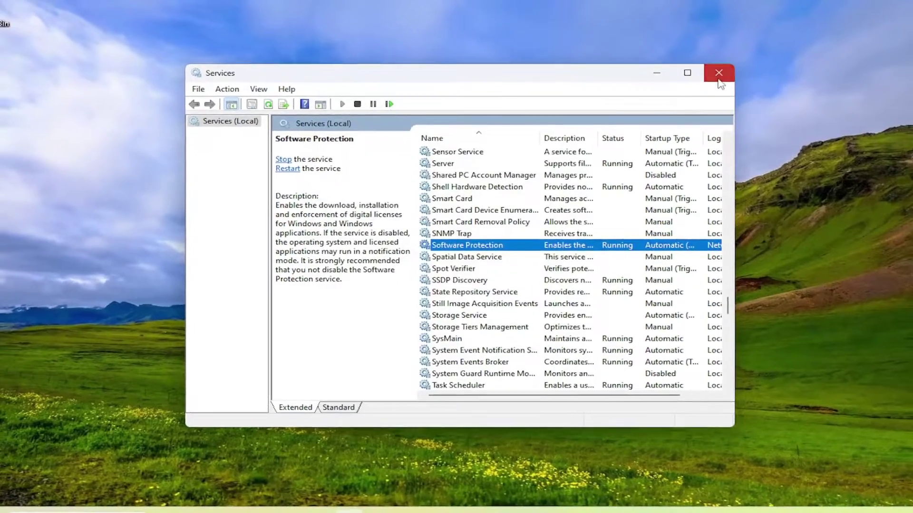
left_click(743, 58)
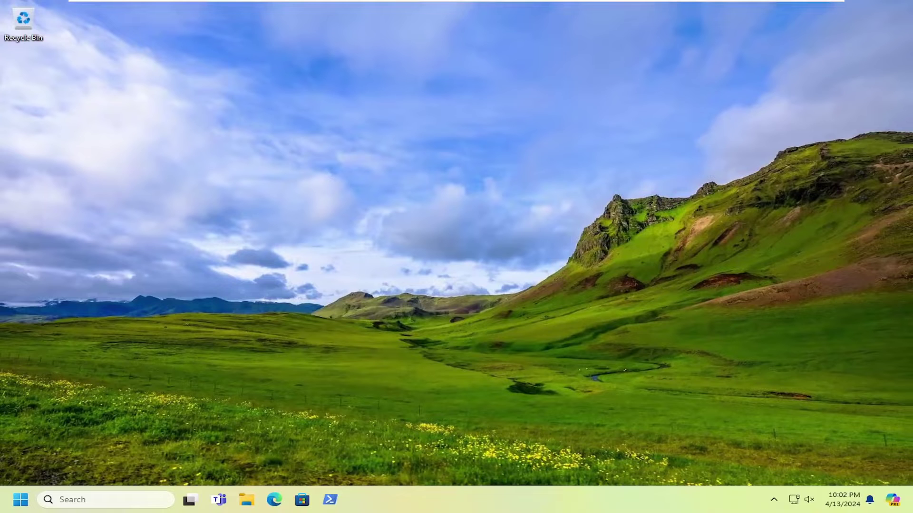